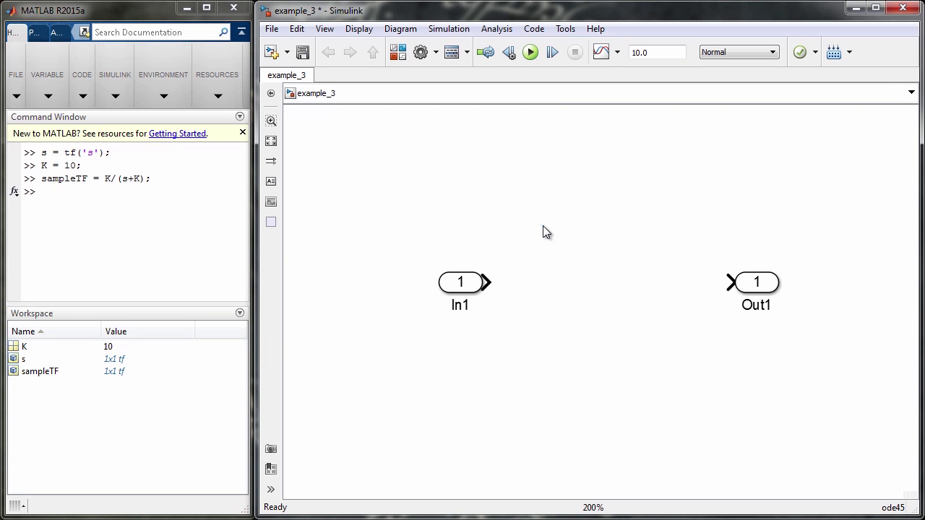
Insert an LTI System block between In1 and Out1 and connect it on both sides
{"action": "left_click", "coordinate": [543, 225]}
{"action": "type", "text": "lti"}
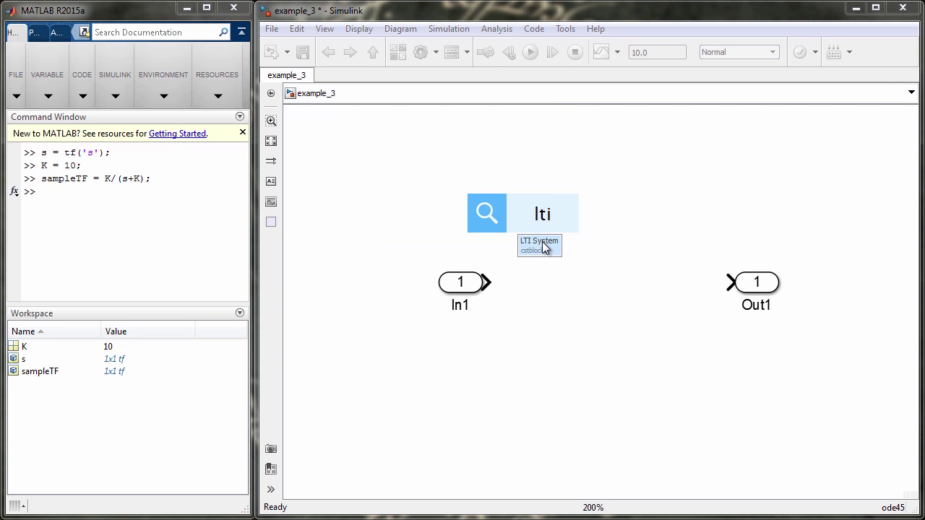
{"action": "left_click", "coordinate": [543, 244]}
{"action": "left_click_drag", "start_coordinate": [569, 226], "coordinate": [602, 263]}
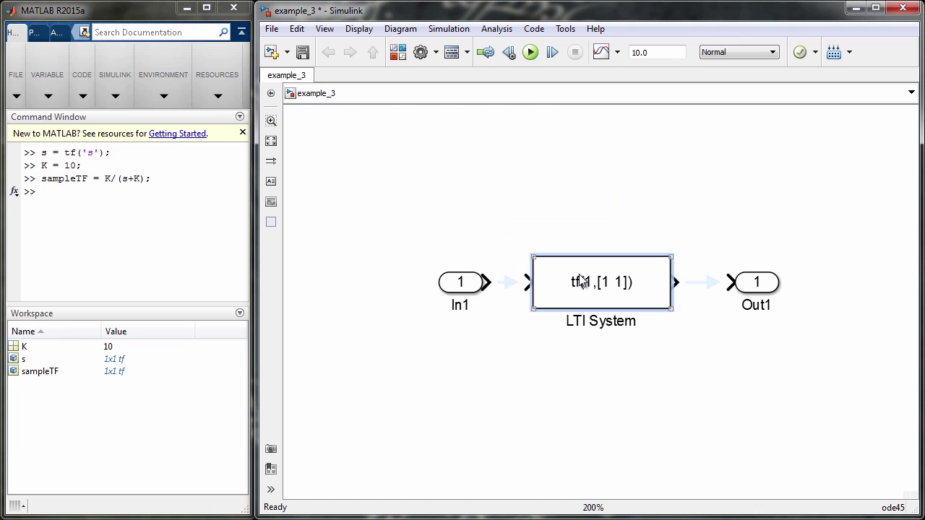
{"action": "left_click", "coordinate": [508, 283]}
{"action": "left_click", "coordinate": [702, 283]}
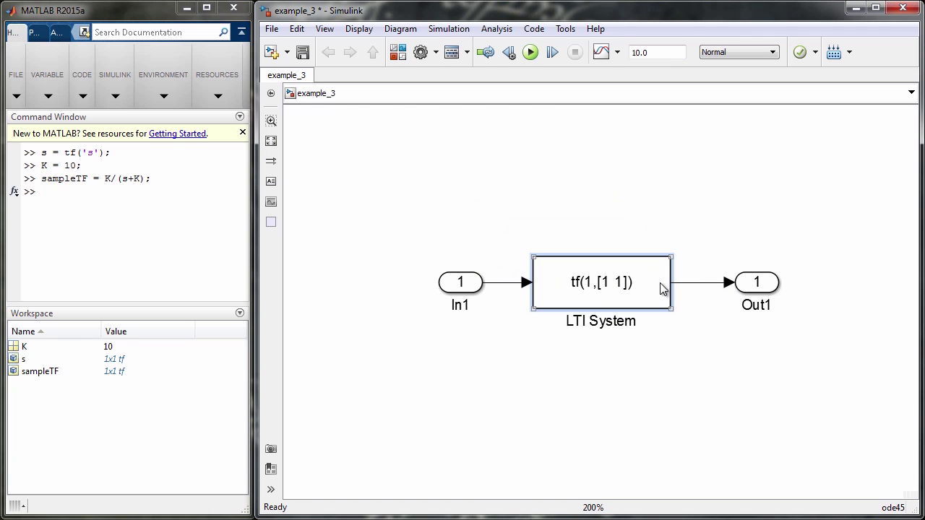
Set the LTI System block's system variable to sampleTF
{"action": "double_click", "coordinate": [623, 286]}
{"action": "type", "text": "s"}
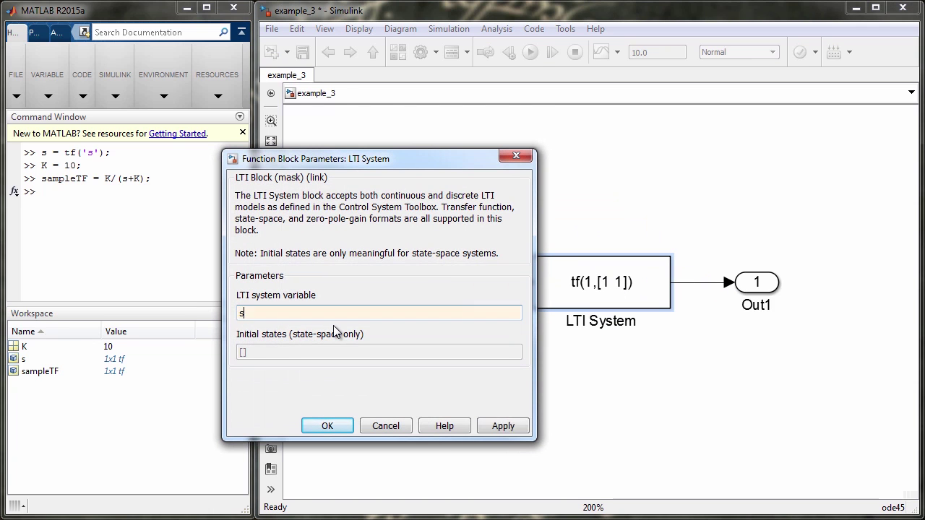
{"action": "type", "text": "ampleTF"}
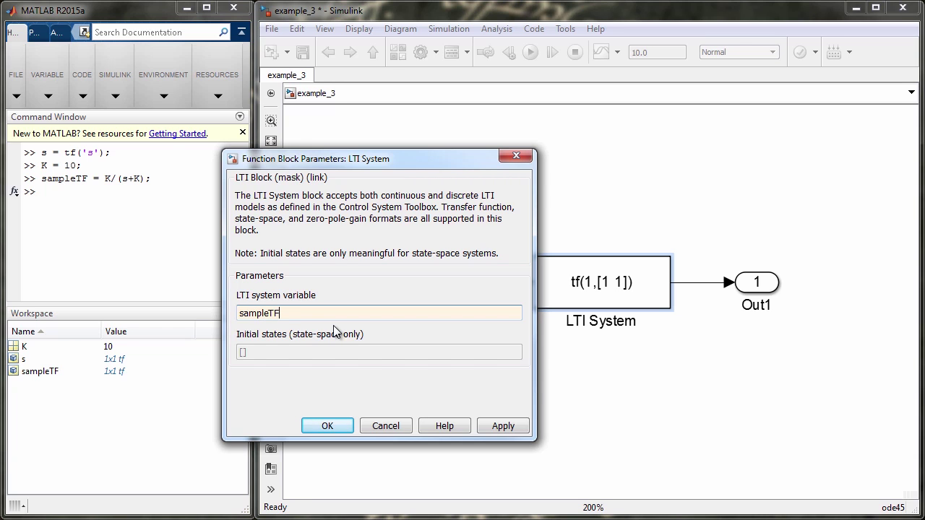
{"action": "left_click", "coordinate": [327, 426]}
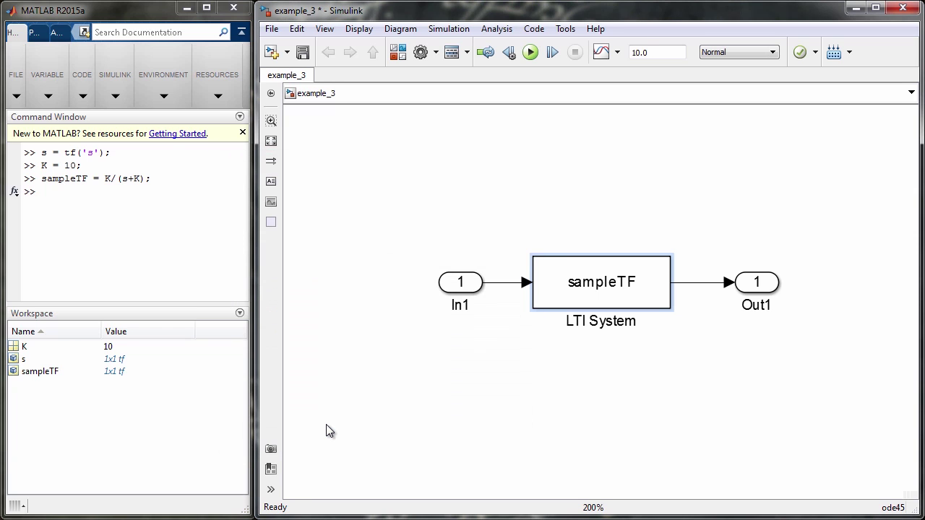
{"action": "left_click", "coordinate": [325, 425]}
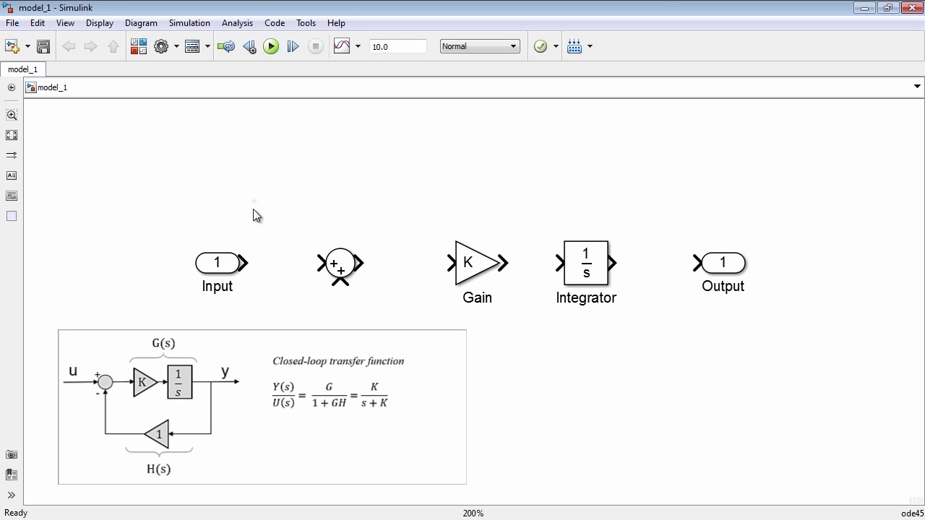
Wire Input→Sum→Gain→Integrator→Output and feed y back to the Sum's lower input
{"action": "mouse_move", "coordinate": [244, 263]}
{"action": "left_mouse_down"}
{"action": "mouse_move", "coordinate": [692, 263]}
{"action": "mouse_move", "coordinate": [341, 305]}
{"action": "mouse_move", "coordinate": [340, 289]}
{"action": "left_mouse_up"}
{"action": "type", "text": "y"}
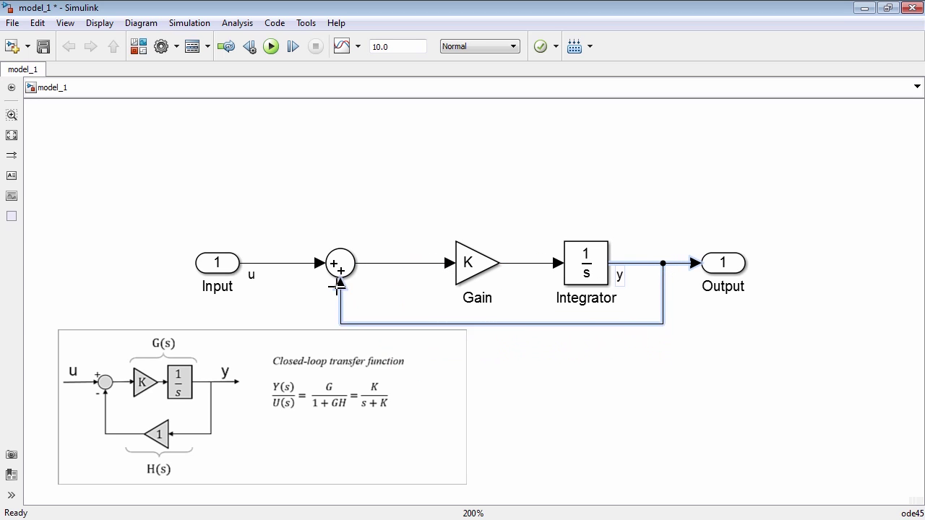
{"action": "left_click", "coordinate": [401, 348]}
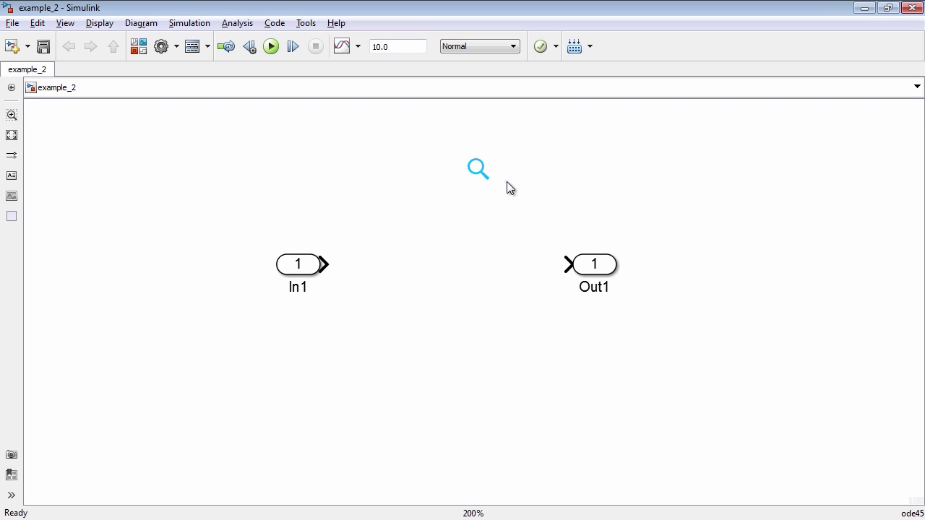
Insert a Transfer Fcn block between In1 and Out1
{"action": "type", "text": "transfer"}
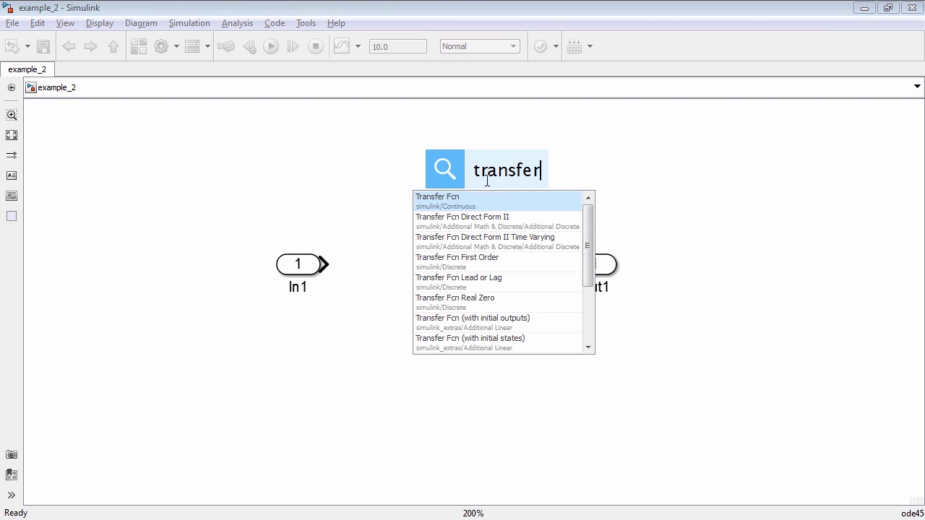
{"action": "left_click", "coordinate": [494, 197]}
{"action": "mouse_move", "coordinate": [494, 197]}
{"action": "left_mouse_down"}
{"action": "mouse_move", "coordinate": [458, 243]}
{"action": "mouse_move", "coordinate": [455, 266]}
{"action": "left_mouse_up"}
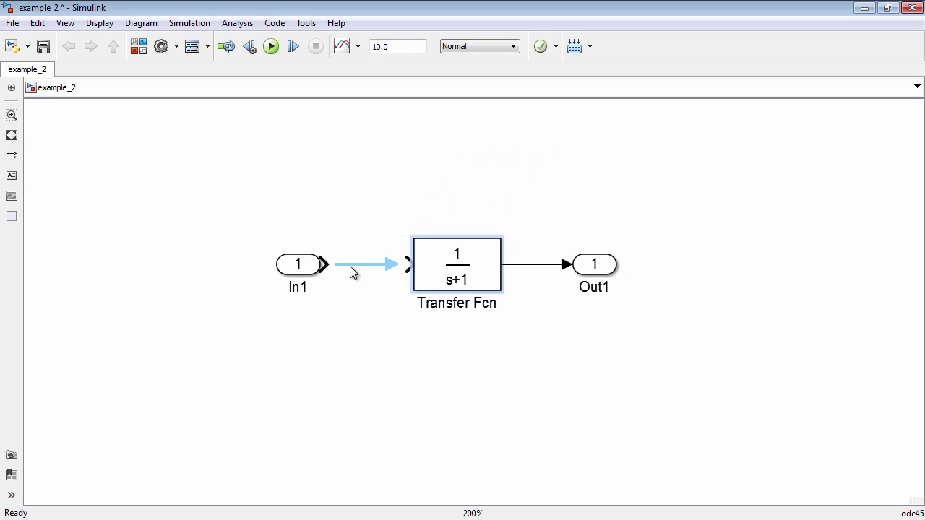
Set the Transfer Fcn numerator to [K] and denominator to [1 K]
{"action": "double_click", "coordinate": [445, 267]}
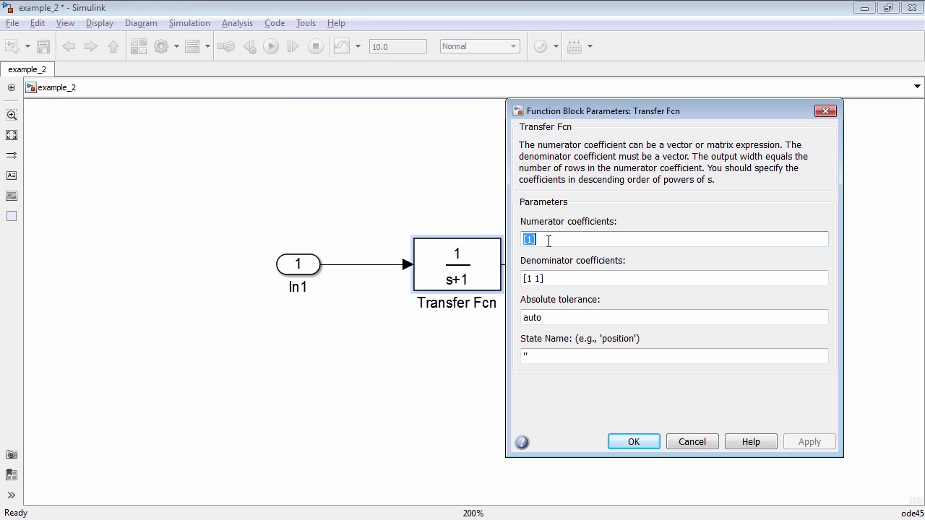
{"action": "type", "text": "[K]"}
{"action": "key", "text": "Tab"}
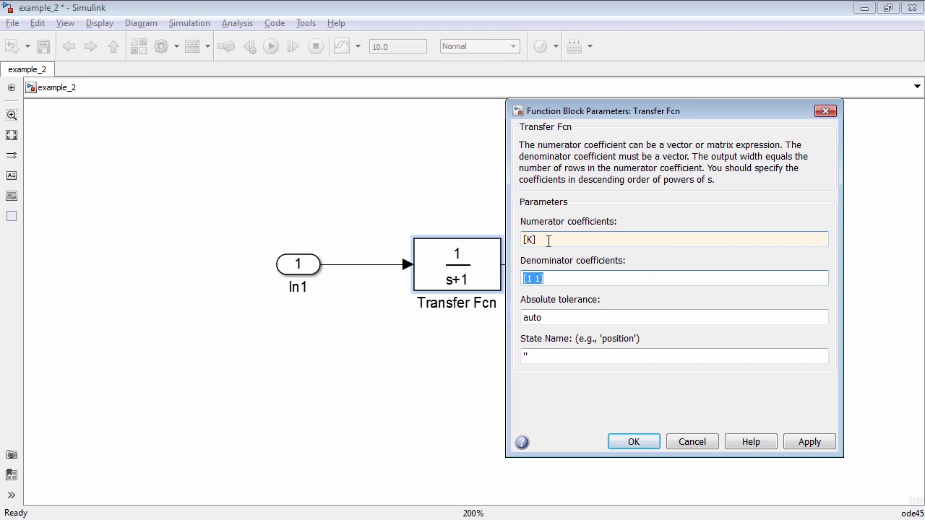
{"action": "key", "text": "End"}
{"action": "key", "text": "Left"}
{"action": "key", "text": "BackSpace"}
{"action": "type", "text": "K"}
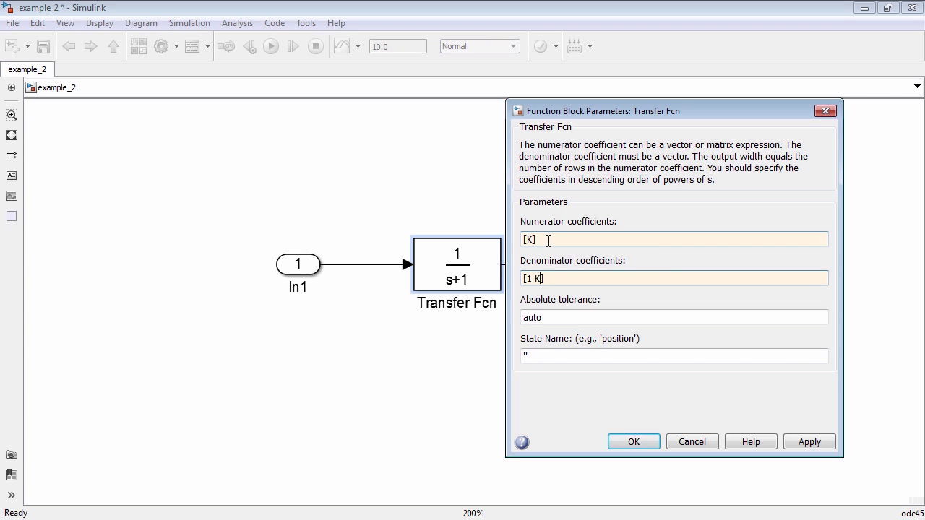
{"action": "left_click", "coordinate": [628, 442]}
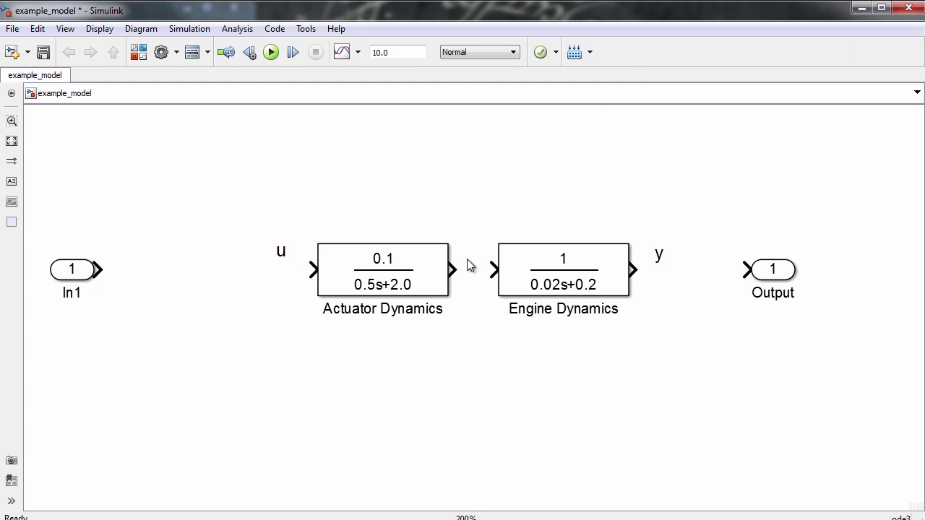
Connect Actuator Dynamics to Engine Dynamics, Engine Dynamics to Output, and In1 to Actuator Dynamics
{"action": "left_click_drag", "start_coordinate": [452, 270], "coordinate": [492, 270]}
{"action": "left_click_drag", "start_coordinate": [633, 270], "coordinate": [742, 270]}
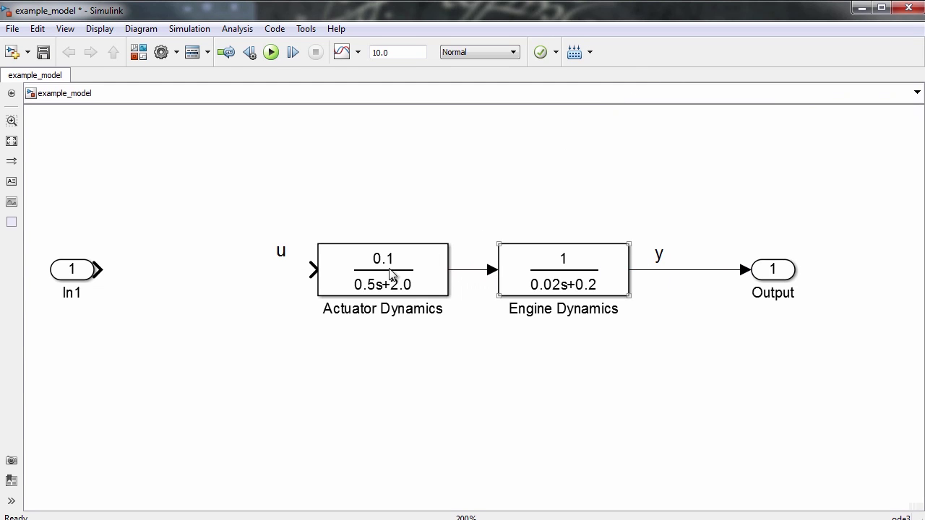
{"action": "left_click_drag", "start_coordinate": [127, 271], "coordinate": [311, 270]}
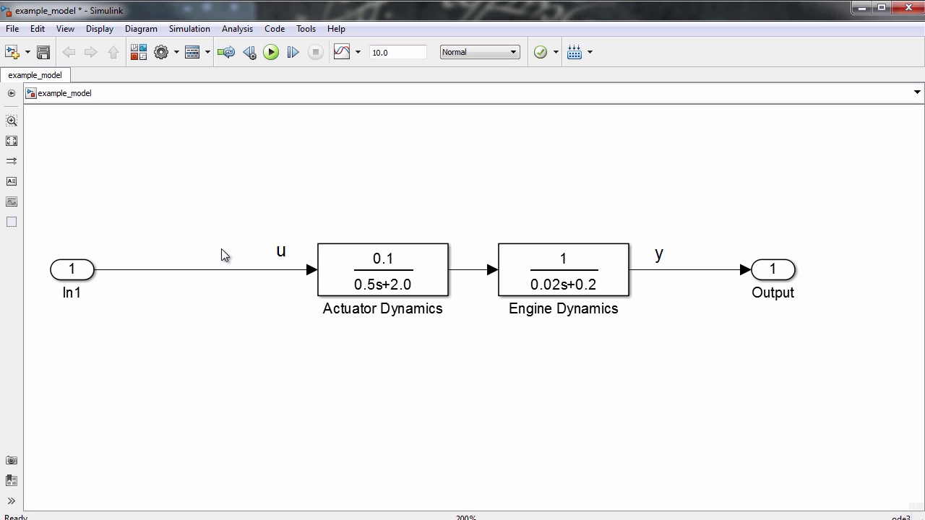
{"action": "left_click_drag", "start_coordinate": [426, 222], "coordinate": [506, 249]}
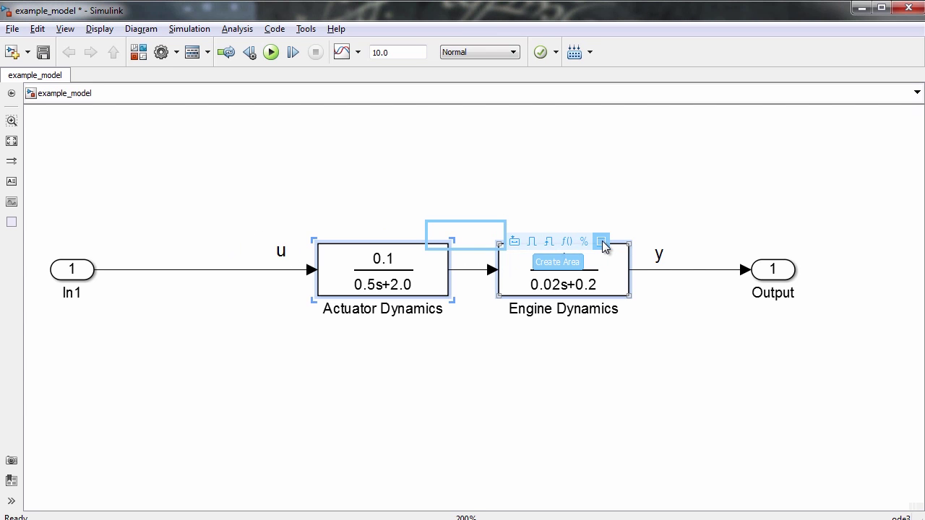
Group both dynamics blocks in an area named Plant, then delete the In1 inport
{"action": "left_click", "coordinate": [601, 241]}
{"action": "type", "text": "Plan"}
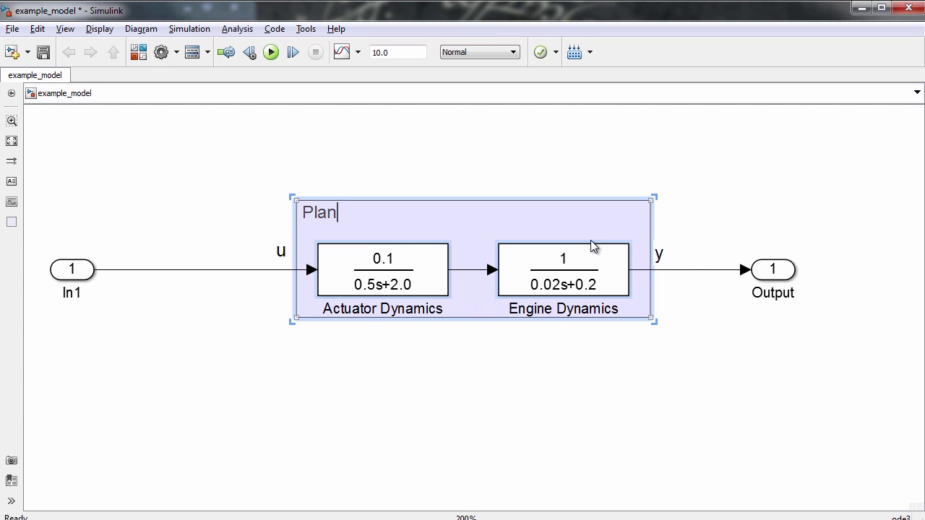
{"action": "type", "text": "t"}
{"action": "left_click", "coordinate": [610, 166]}
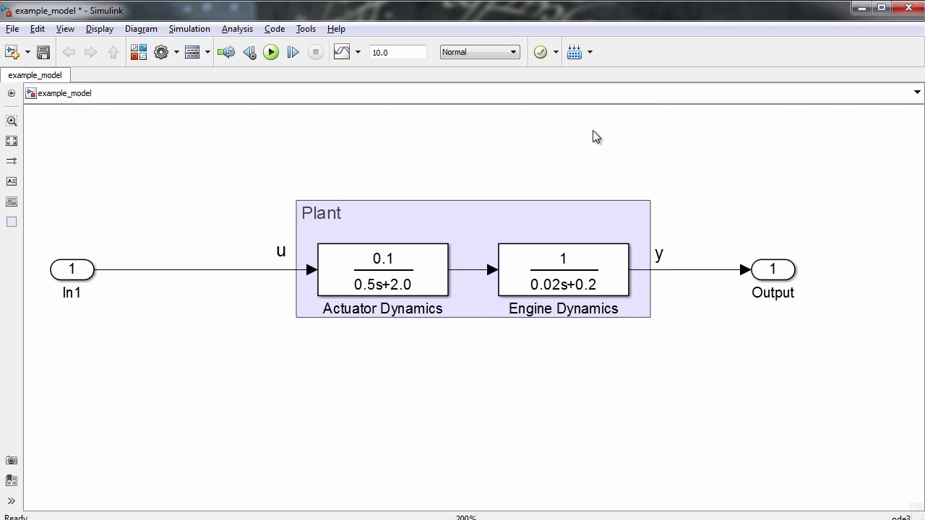
{"action": "left_click", "coordinate": [79, 271]}
{"action": "key", "text": "Delete"}
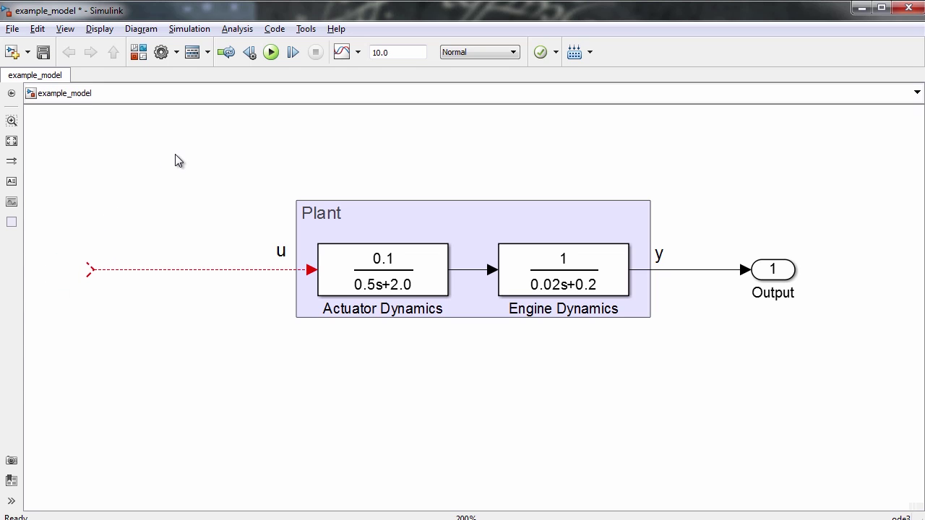
Insert a Ramp block and attach it to the dangling u signal
{"action": "double_click", "coordinate": [175, 154]}
{"action": "type", "text": "ramp"}
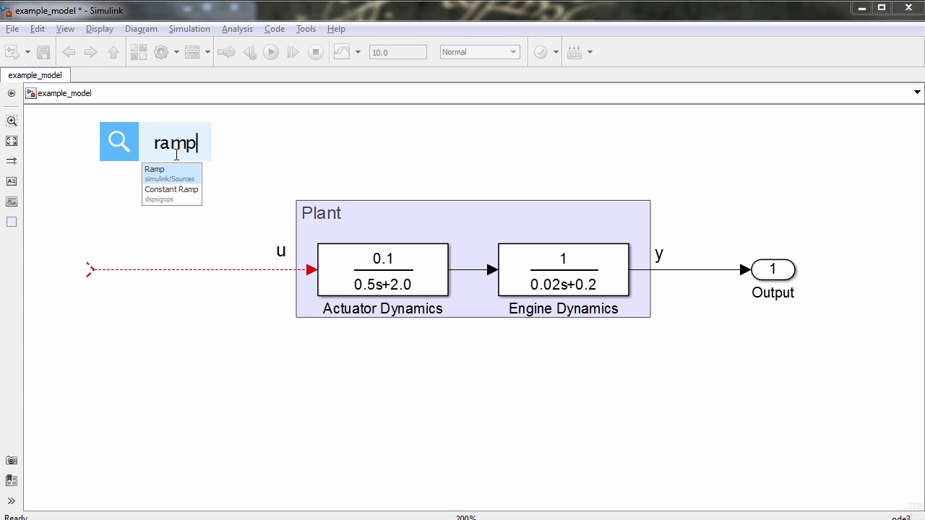
{"action": "left_click", "coordinate": [171, 174]}
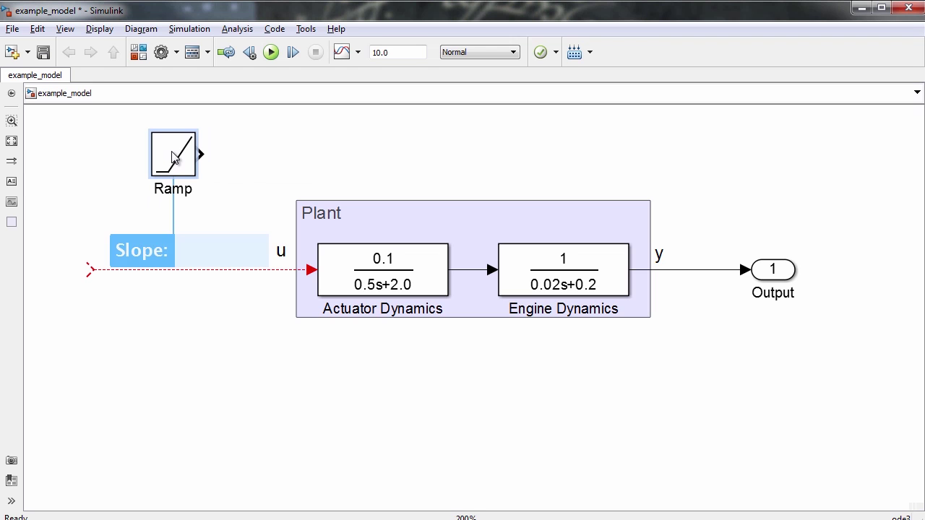
{"action": "mouse_move", "coordinate": [164, 173]}
{"action": "left_mouse_down"}
{"action": "mouse_move", "coordinate": [96, 223]}
{"action": "mouse_move", "coordinate": [53, 288]}
{"action": "left_mouse_up"}
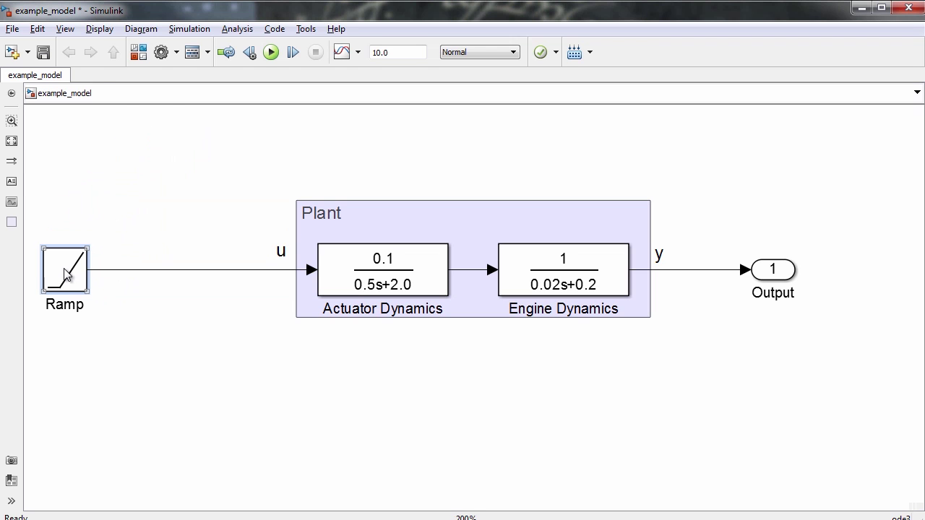
Attach Scope viewers to the u and y signals
{"action": "left_click", "coordinate": [113, 270]}
{"action": "right_click", "coordinate": [114, 271]}
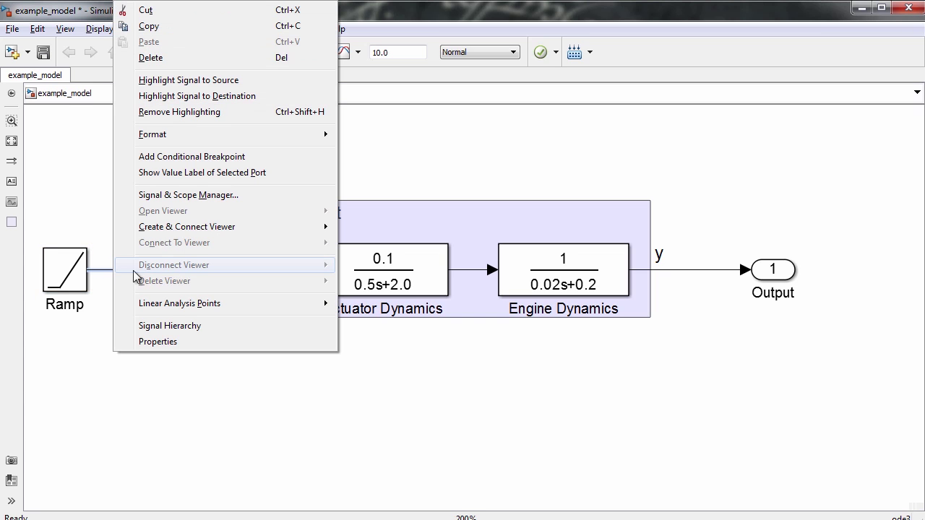
{"action": "left_click", "coordinate": [468, 227]}
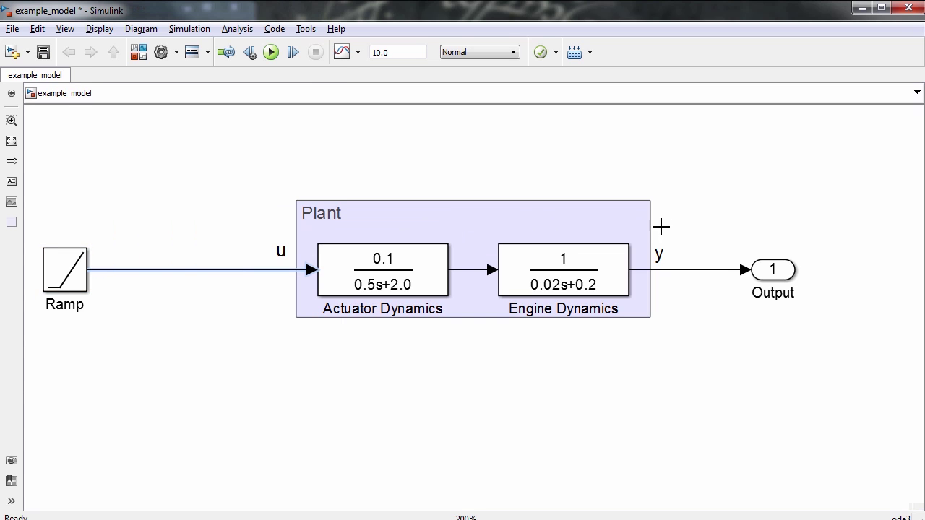
{"action": "left_click", "coordinate": [719, 270]}
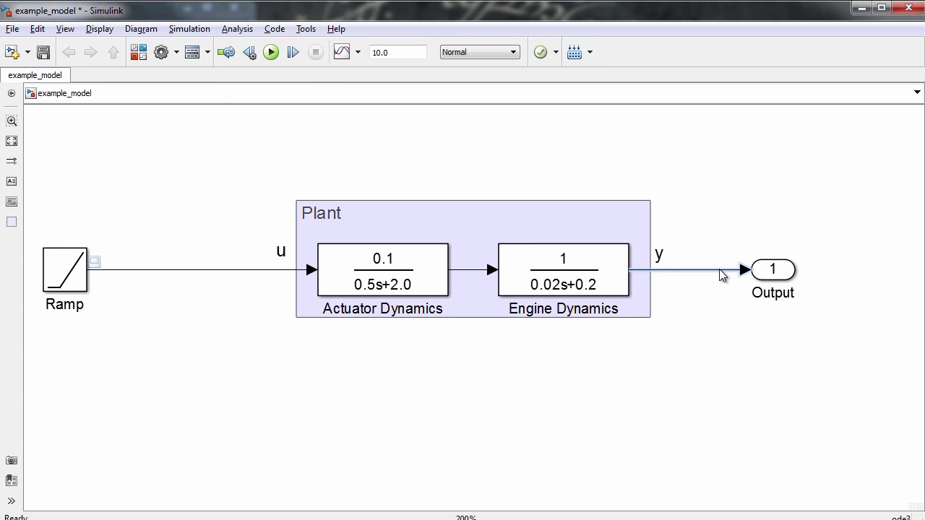
{"action": "right_click", "coordinate": [719, 270]}
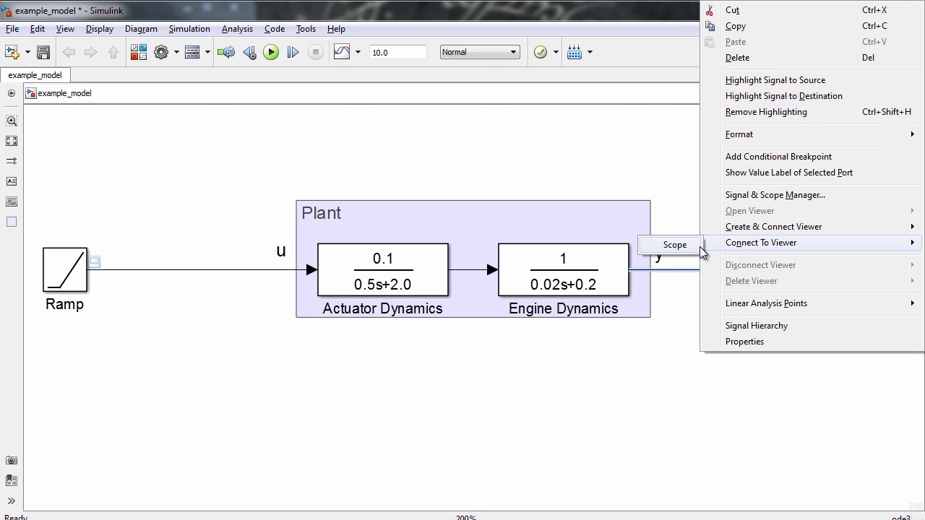
{"action": "left_click", "coordinate": [704, 253]}
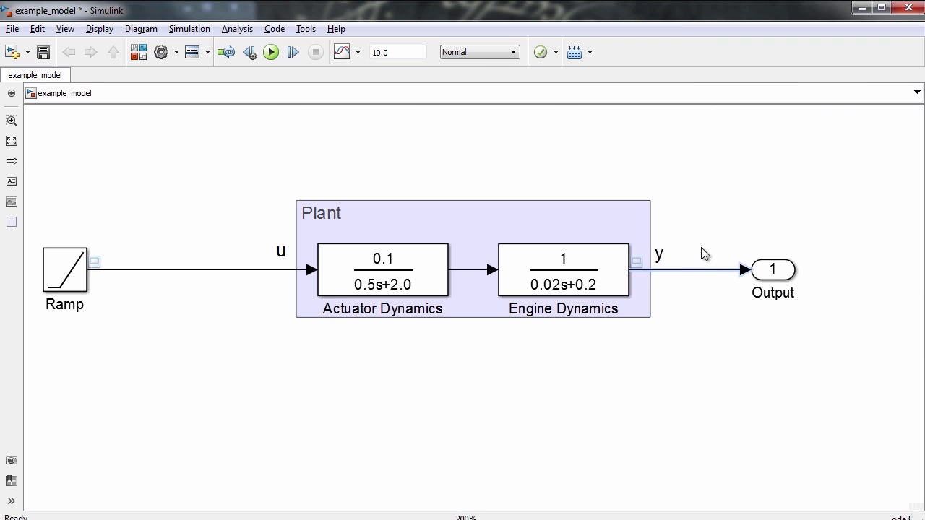
Run the simulation with the ramp input and plot the response on the scope
{"action": "left_click", "coordinate": [269, 63]}
{"action": "left_click", "coordinate": [268, 63]}
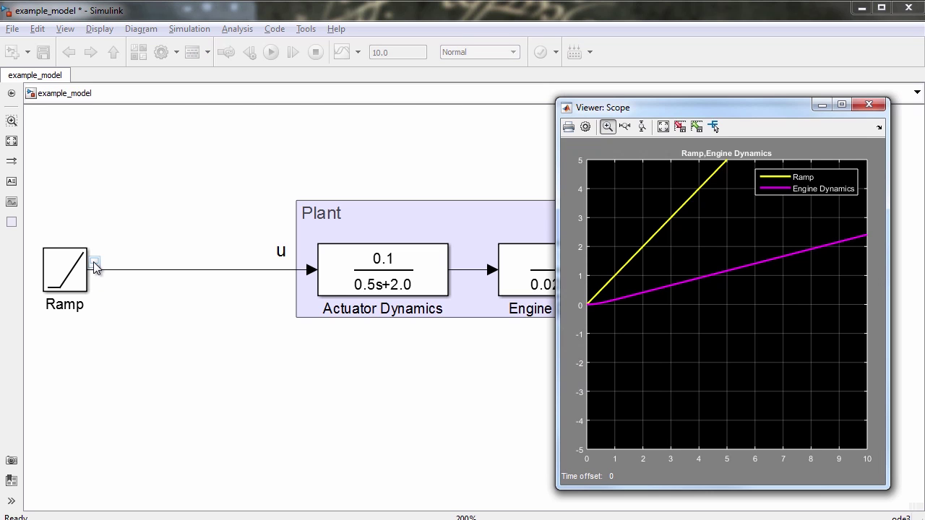
{"action": "left_click", "coordinate": [94, 268]}
Replace the Ramp with a Step block on the Plant's u input
{"action": "key", "text": "Delete"}
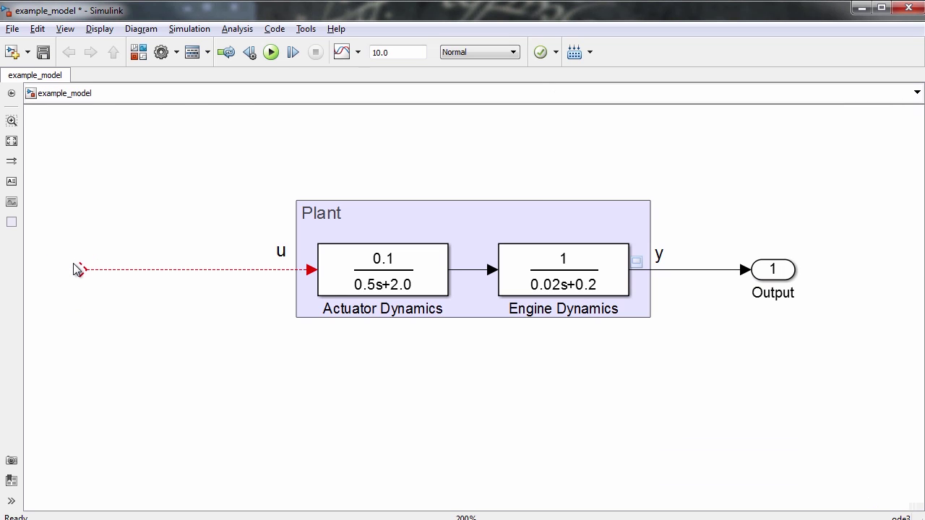
{"action": "double_click", "coordinate": [140, 186]}
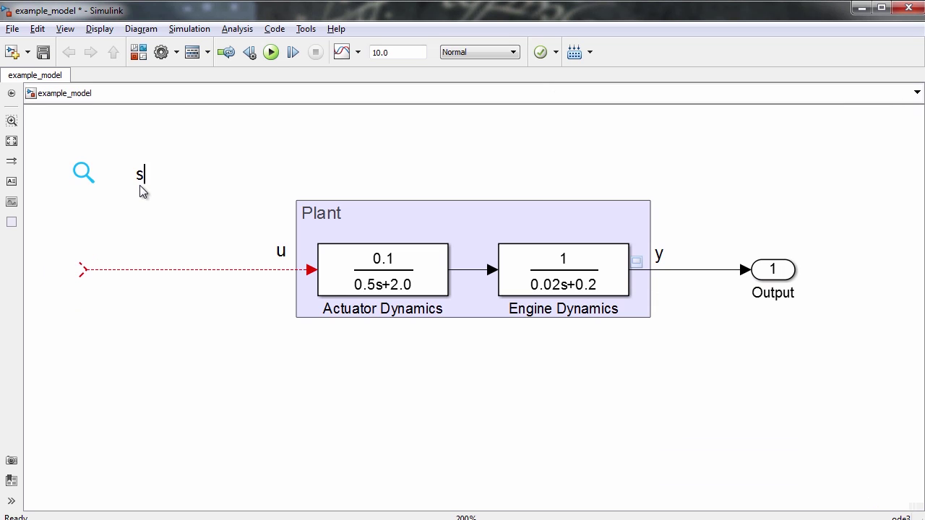
{"action": "type", "text": "step"}
{"action": "key", "text": "Return"}
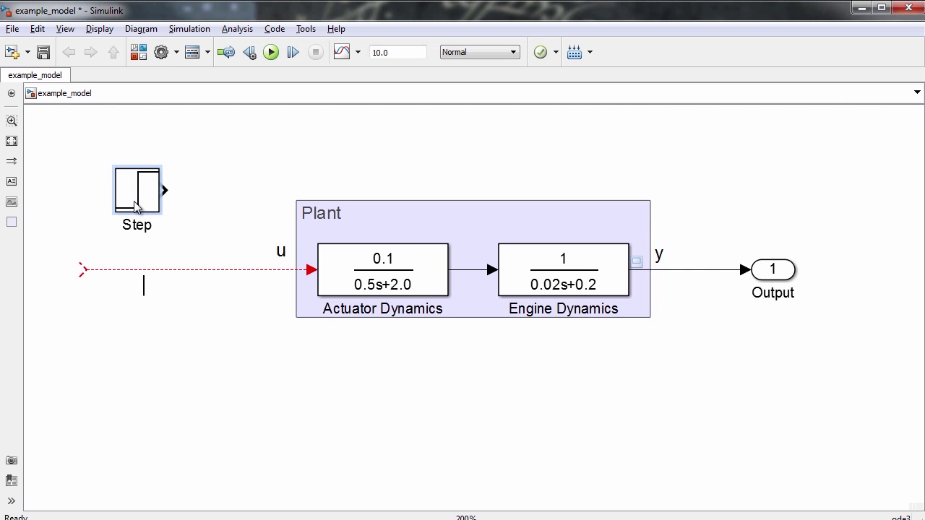
{"action": "mouse_move", "coordinate": [141, 190]}
{"action": "left_mouse_down"}
{"action": "mouse_move", "coordinate": [68, 257]}
{"action": "mouse_move", "coordinate": [68, 278]}
{"action": "left_mouse_up"}
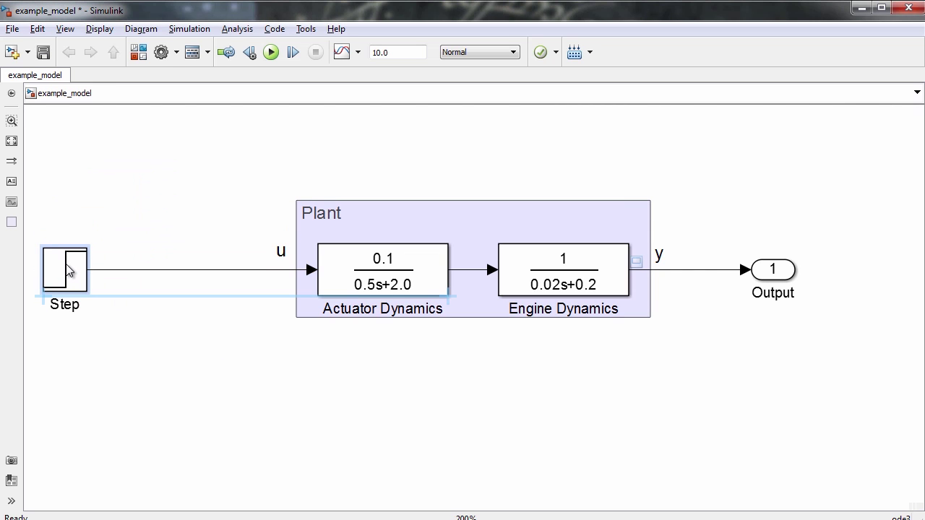
Connect the Step signal to the Scope viewer, run, and view the open-loop step response
{"action": "right_click", "coordinate": [106, 269]}
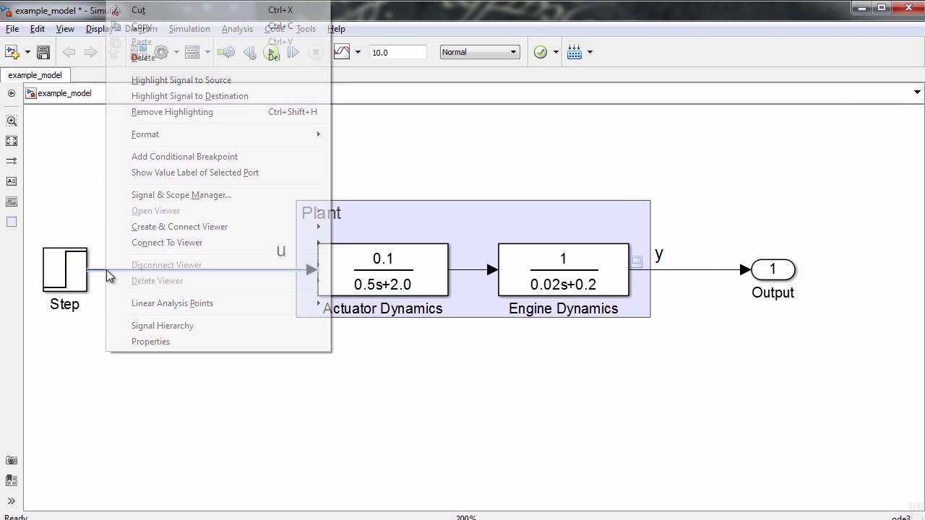
{"action": "left_click", "coordinate": [320, 242]}
{"action": "left_click", "coordinate": [256, 148]}
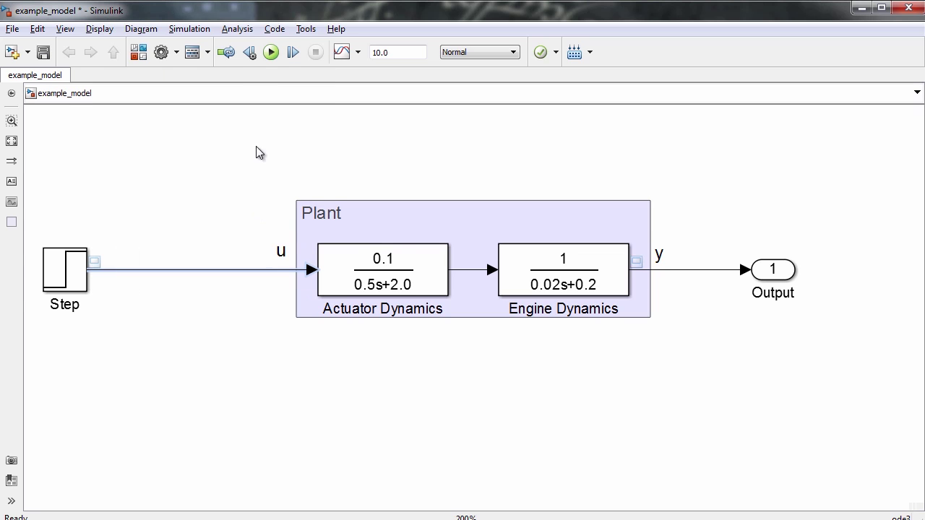
{"action": "left_click", "coordinate": [271, 53]}
{"action": "double_click", "coordinate": [96, 260]}
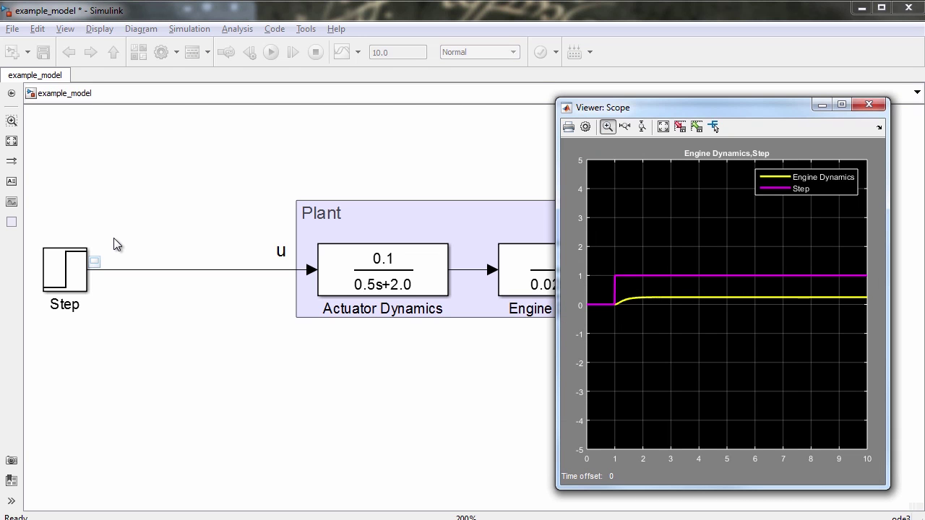
Delete the Step-to-Plant line and insert a Sum block aligned with the Step output
{"action": "left_click", "coordinate": [152, 210]}
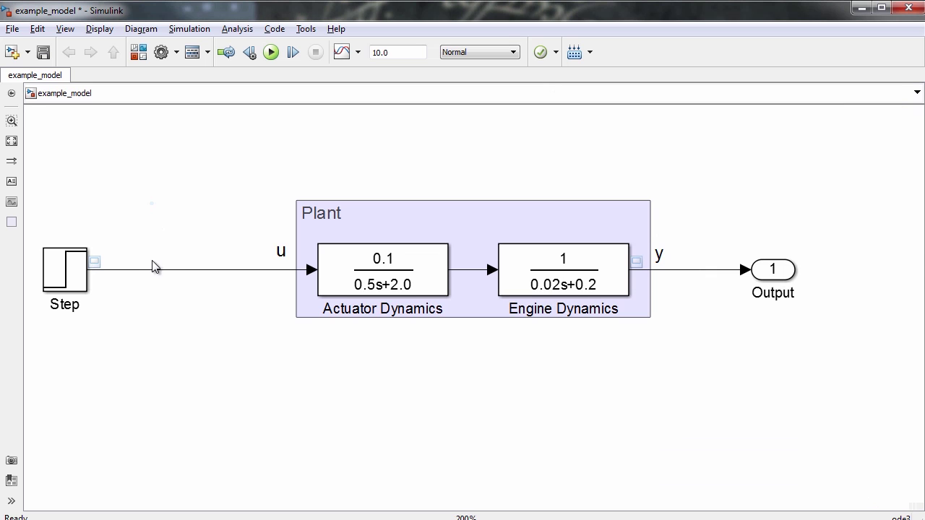
{"action": "left_click", "coordinate": [159, 271]}
{"action": "key", "text": "Delete"}
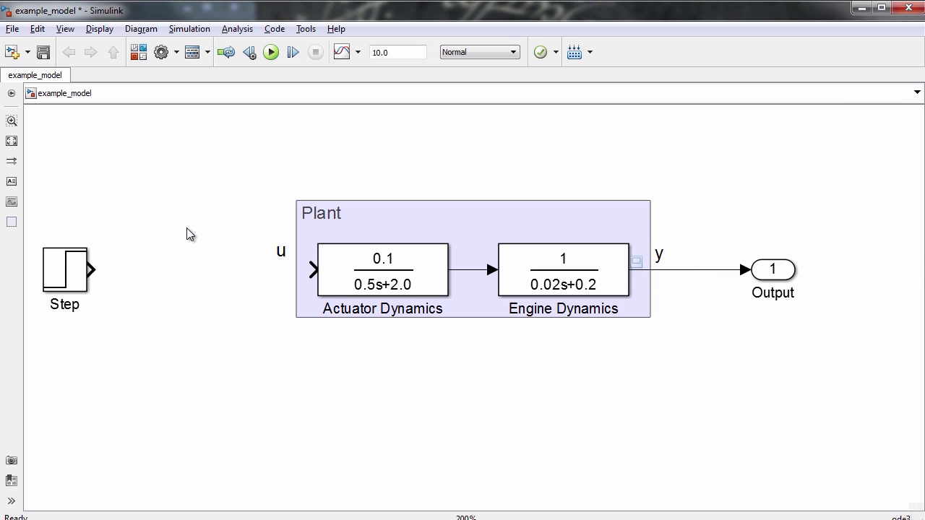
{"action": "double_click", "coordinate": [186, 229]}
{"action": "type", "text": "sum"}
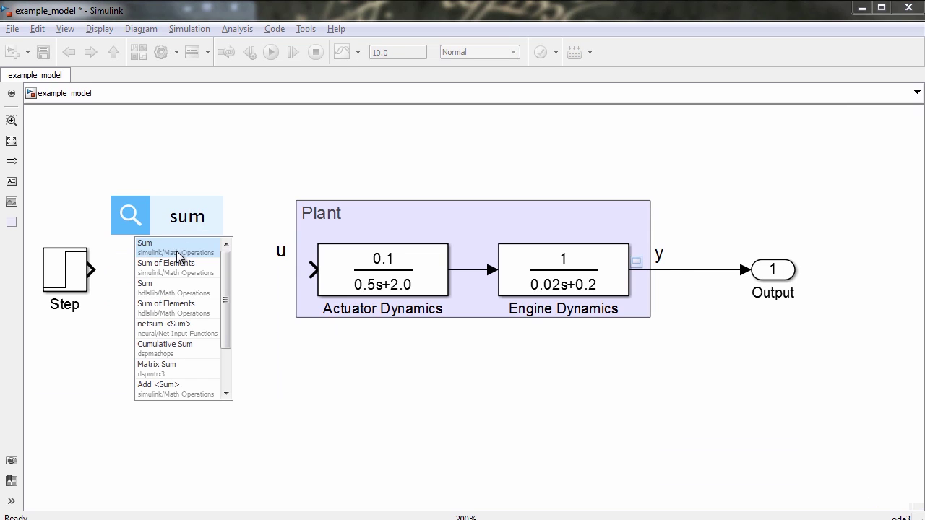
{"action": "left_click", "coordinate": [178, 257]}
{"action": "left_click_drag", "start_coordinate": [190, 224], "coordinate": [188, 274]}
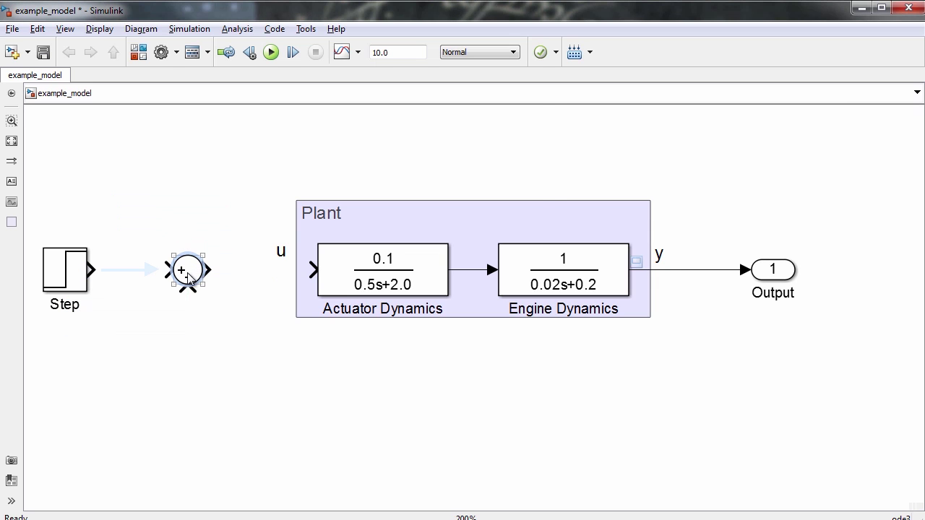
Give the Sum plus-minus signs, wire Step into it, and feed y to its minus input
{"action": "double_click", "coordinate": [186, 275]}
{"action": "double_click", "coordinate": [268, 298]}
{"action": "type", "text": "|+-"}
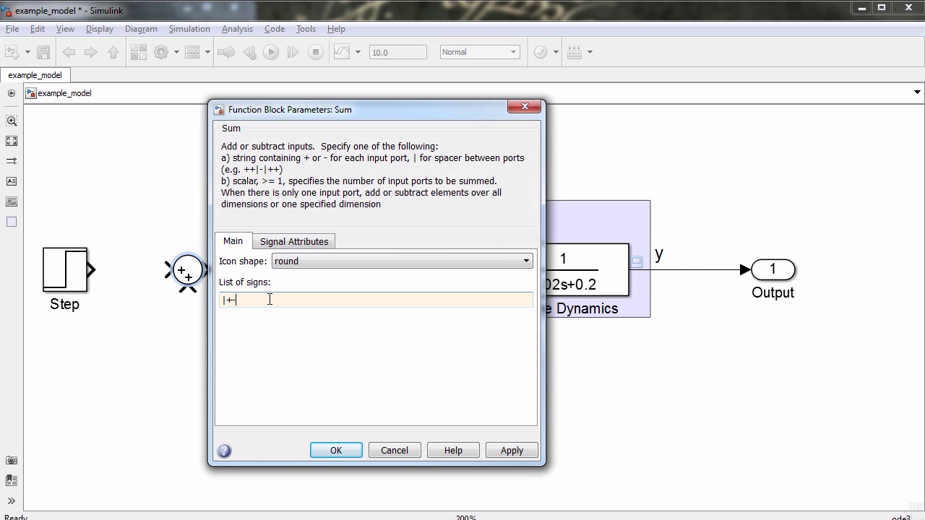
{"action": "type", "text": "-"}
{"action": "left_click", "coordinate": [318, 448]}
{"action": "left_click_drag", "start_coordinate": [91, 270], "coordinate": [309, 269]}
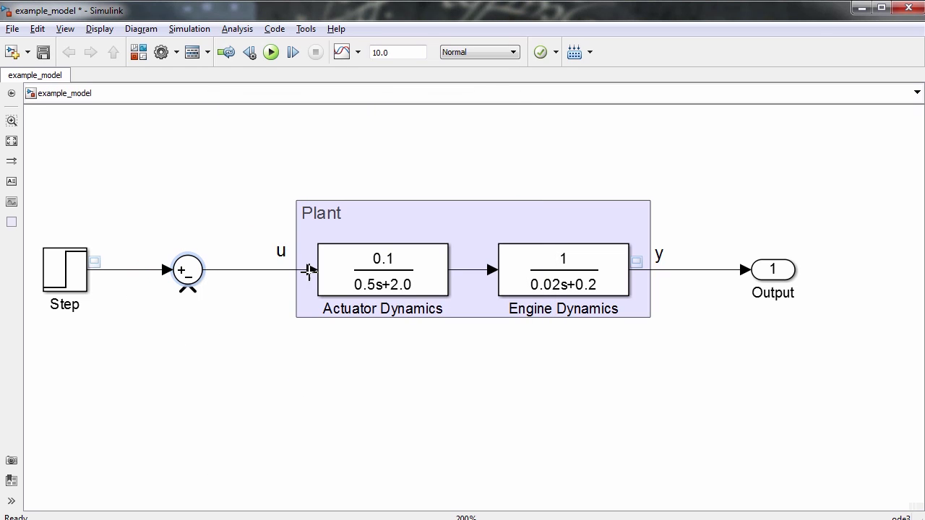
{"action": "mouse_move", "coordinate": [708, 270]}
{"action": "left_mouse_down"}
{"action": "mouse_move", "coordinate": [405, 373]}
{"action": "mouse_move", "coordinate": [186, 295]}
{"action": "left_mouse_up"}
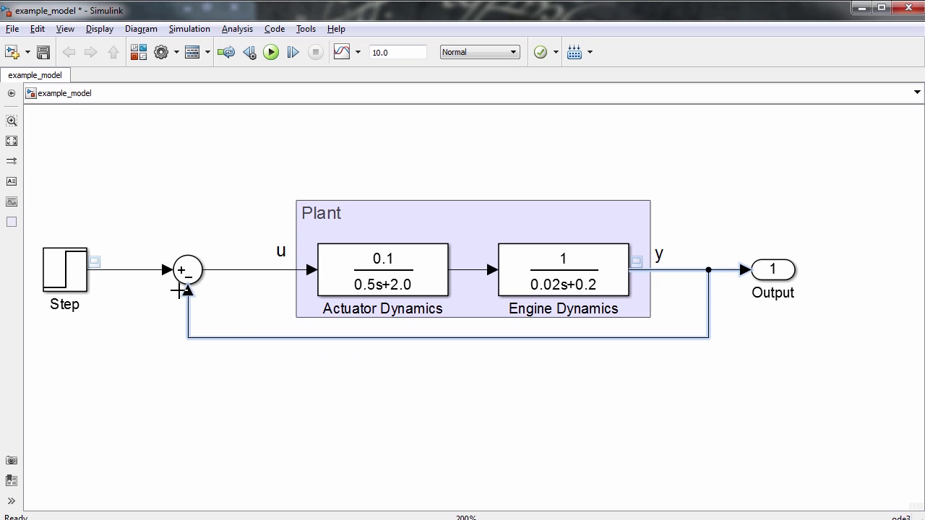
Insert a narrowed Transfer Fcn block above the Plant
{"action": "double_click", "coordinate": [214, 168]}
{"action": "type", "text": "trans"}
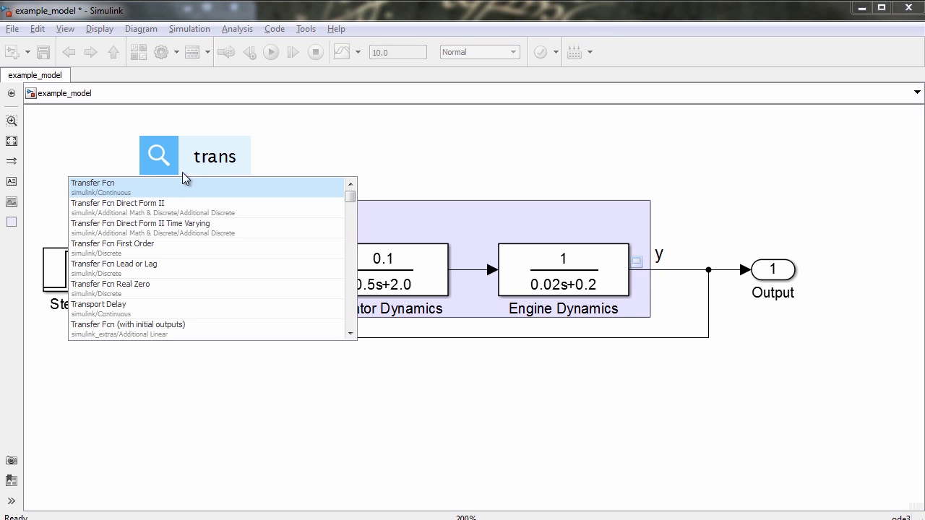
{"action": "left_click", "coordinate": [182, 186]}
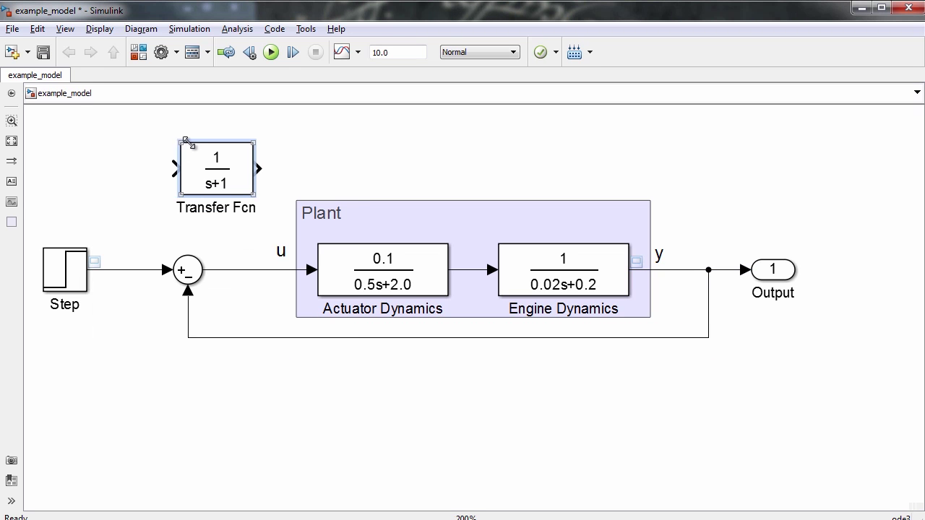
{"action": "left_click_drag", "start_coordinate": [185, 141], "coordinate": [211, 142]}
Set the transfer function to 10/s: numerator [10], denominator [1 0]
{"action": "double_click", "coordinate": [227, 177]}
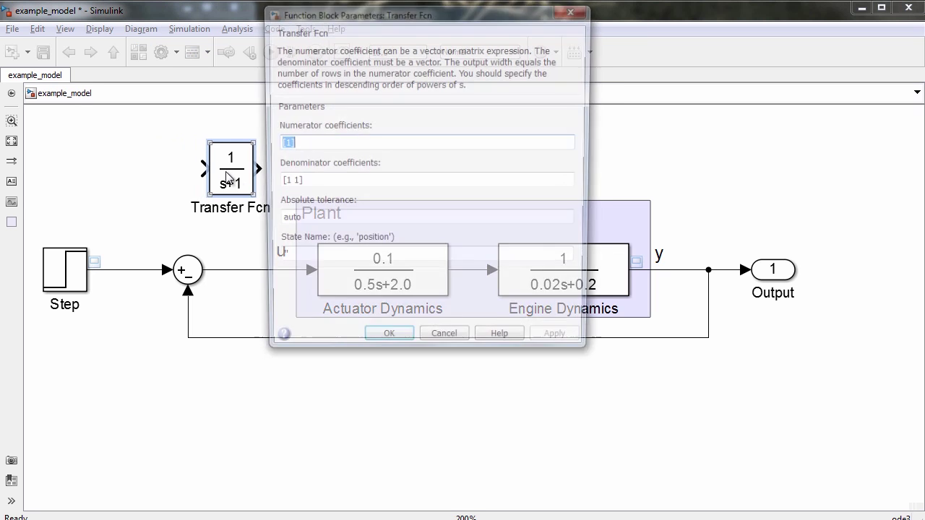
{"action": "left_click", "coordinate": [295, 143]}
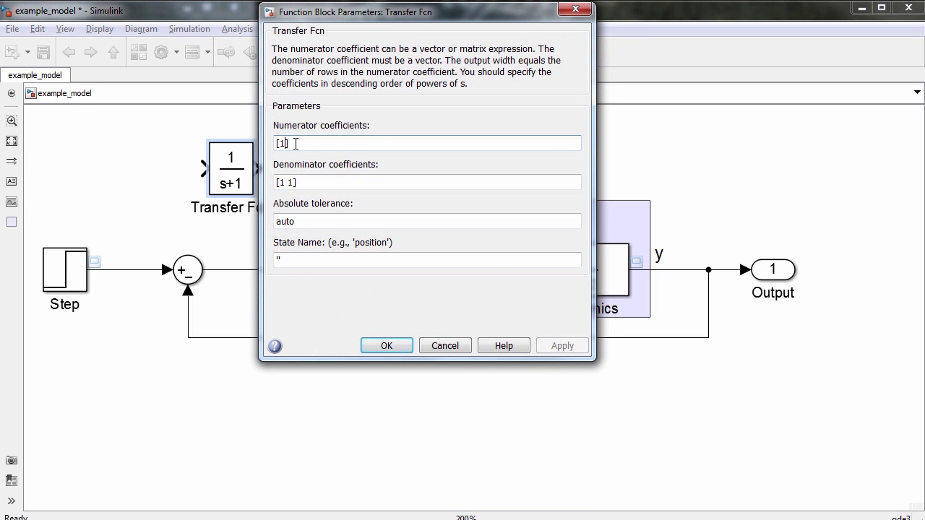
{"action": "type", "text": "0"}
{"action": "key", "text": "Tab"}
{"action": "key", "text": "End"}
{"action": "key", "text": "BackSpace"}
{"action": "type", "text": "0"}
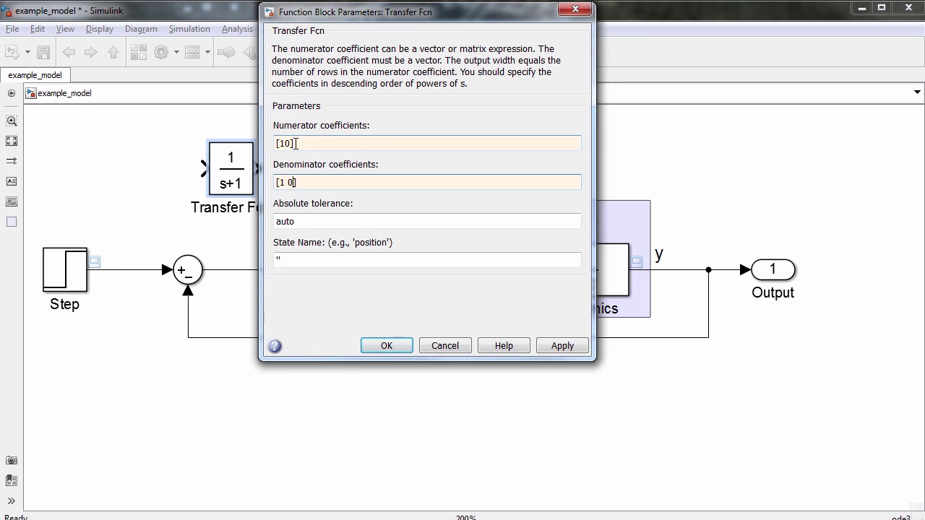
{"action": "left_click", "coordinate": [378, 345]}
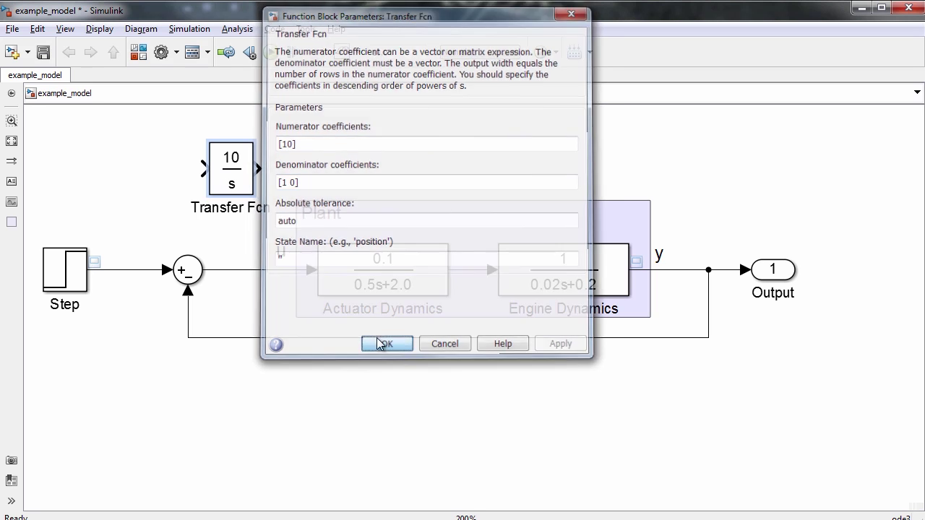
Rename the transfer function block to Controller
{"action": "double_click", "coordinate": [236, 209]}
{"action": "type", "text": "C"}
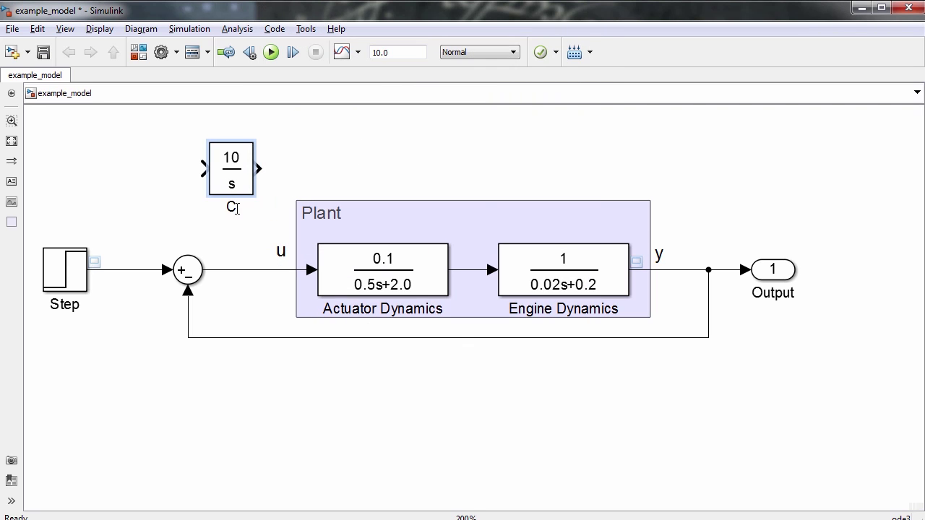
{"action": "type", "text": "ontroller"}
{"action": "left_click", "coordinate": [238, 200]}
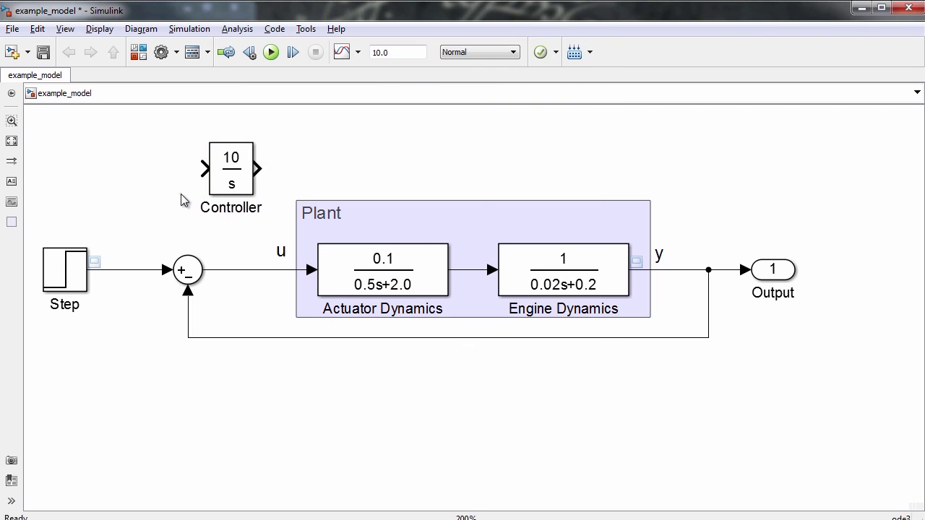
{"action": "left_click", "coordinate": [226, 175]}
Insert the Controller between Sum and Plant, then simulate and check the step response settles at 1
{"action": "left_click_drag", "start_coordinate": [226, 175], "coordinate": [246, 270]}
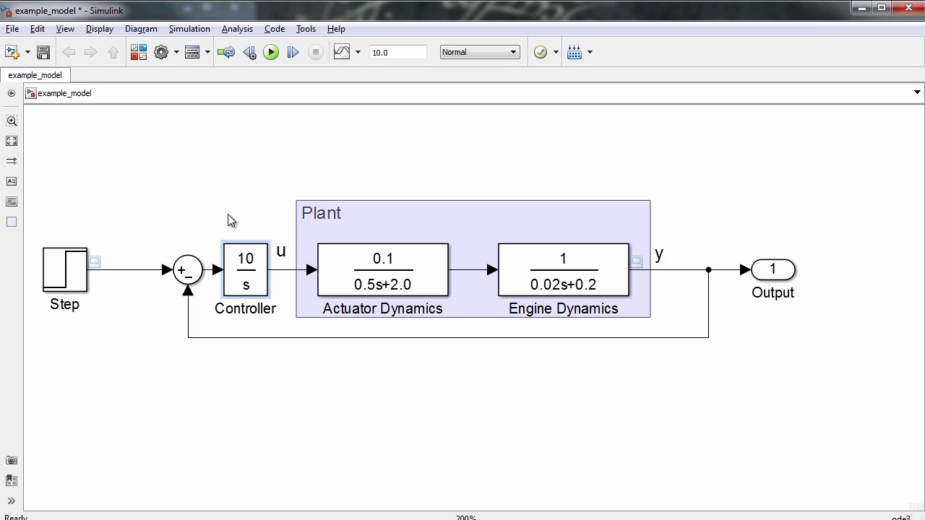
{"action": "left_click", "coordinate": [271, 53]}
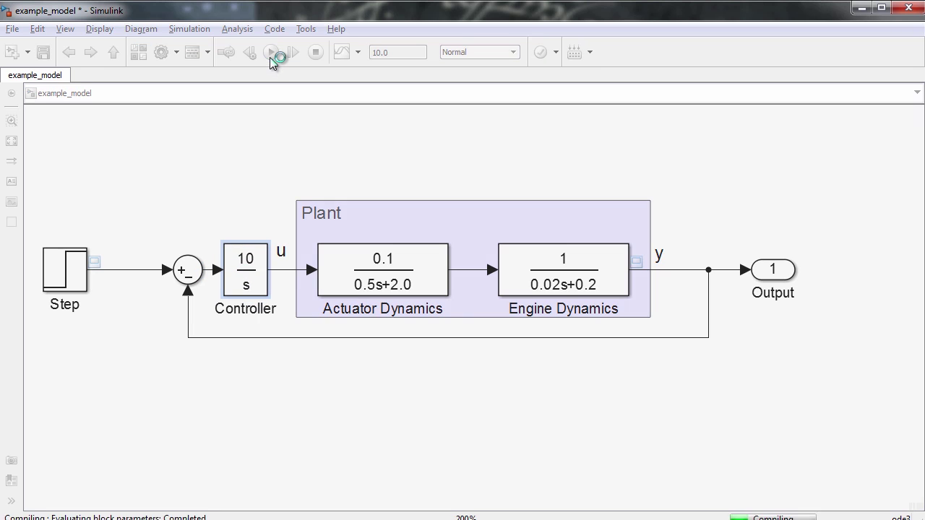
{"action": "double_click", "coordinate": [94, 262]}
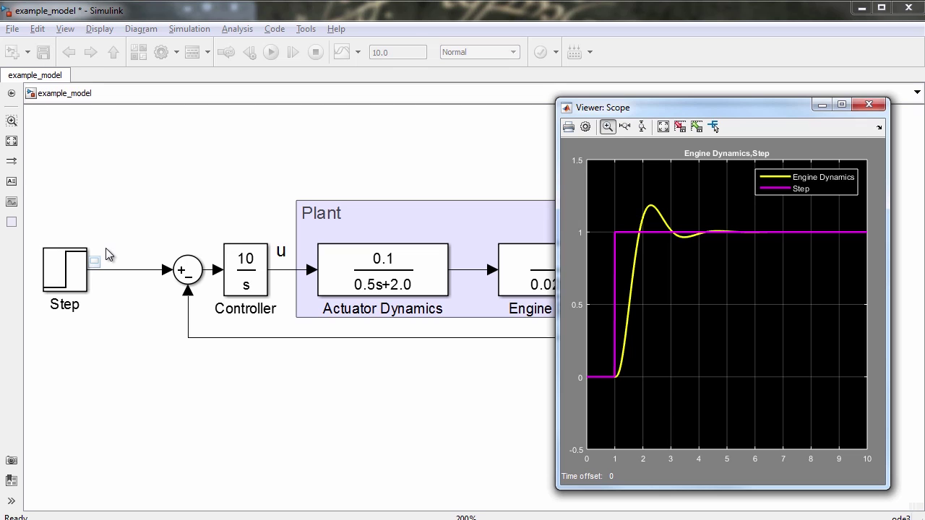
{"action": "left_click", "coordinate": [294, 88]}
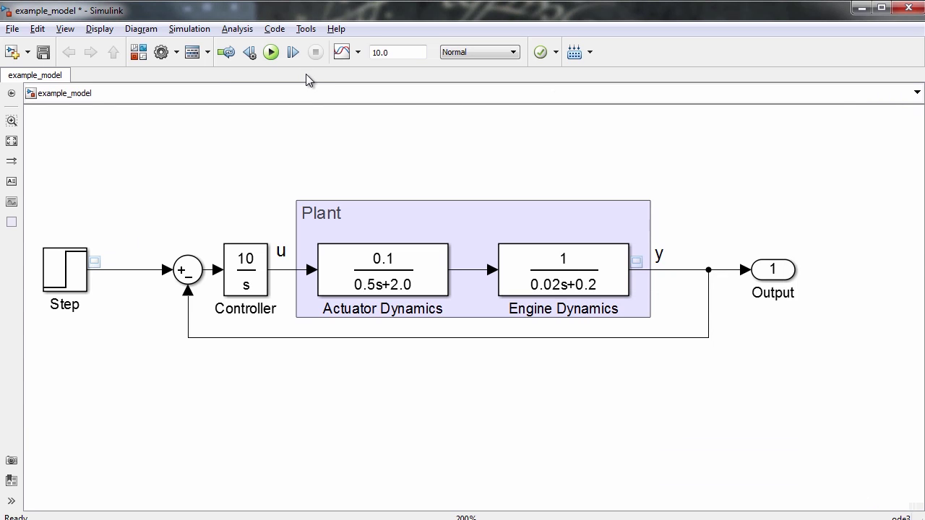